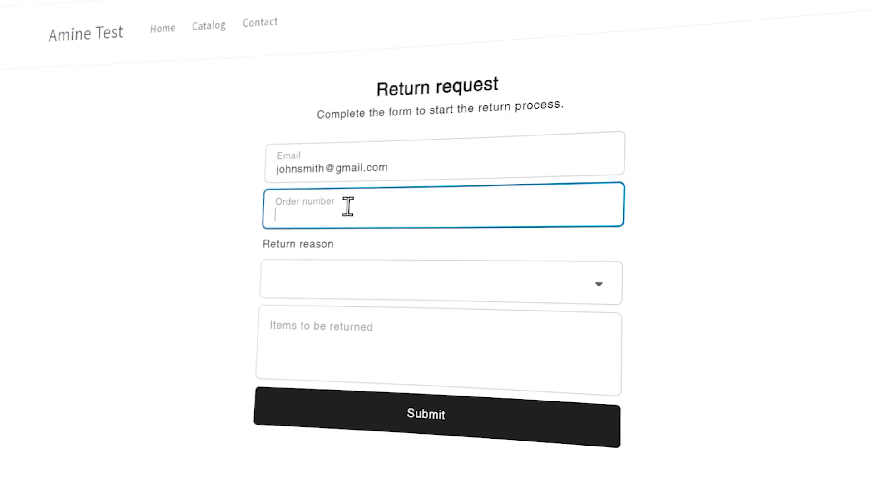
# Try the storefront return form with an order number and Wrong size, then begin installing Shopify Forms
pyautogui.write('1547854')
pyautogui.click(327, 293)
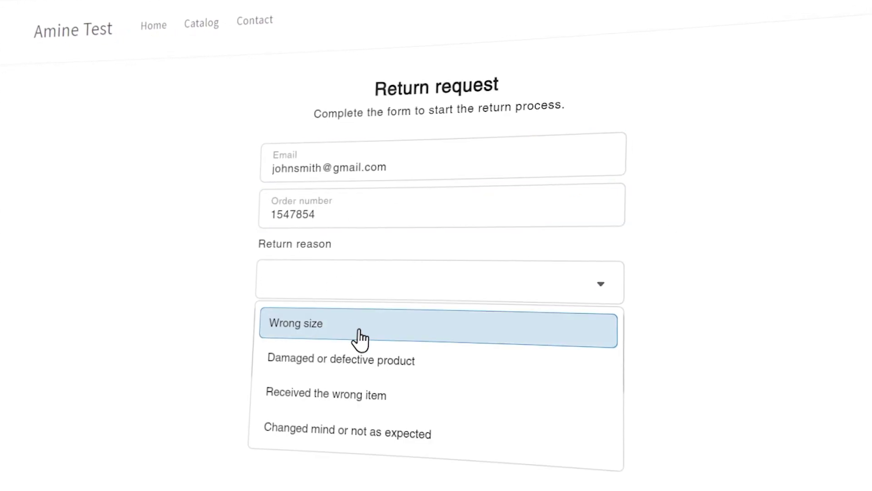
pyautogui.click(360, 337)
pyautogui.click(362, 327)
pyautogui.write('T-sh')
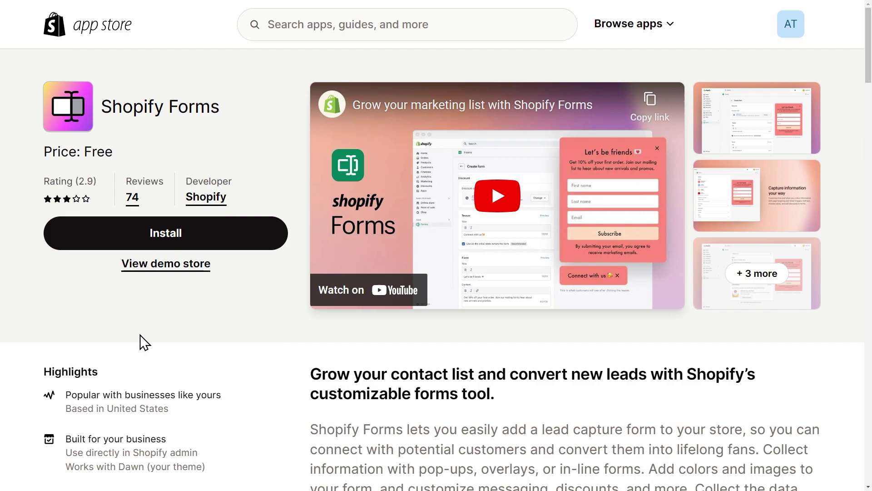
pyautogui.click(203, 245)
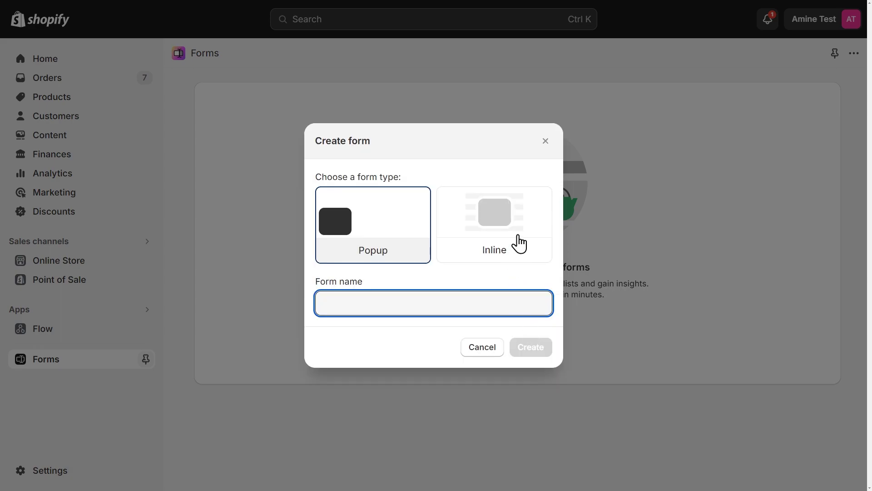
# Create an Inline-type form named 'Returns form'
pyautogui.click(519, 236)
pyautogui.click(398, 302)
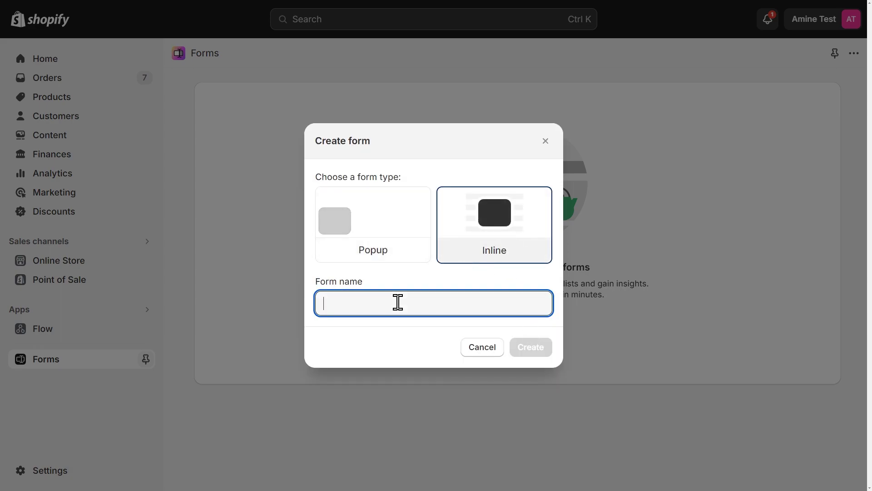
pyautogui.write('Returns form')
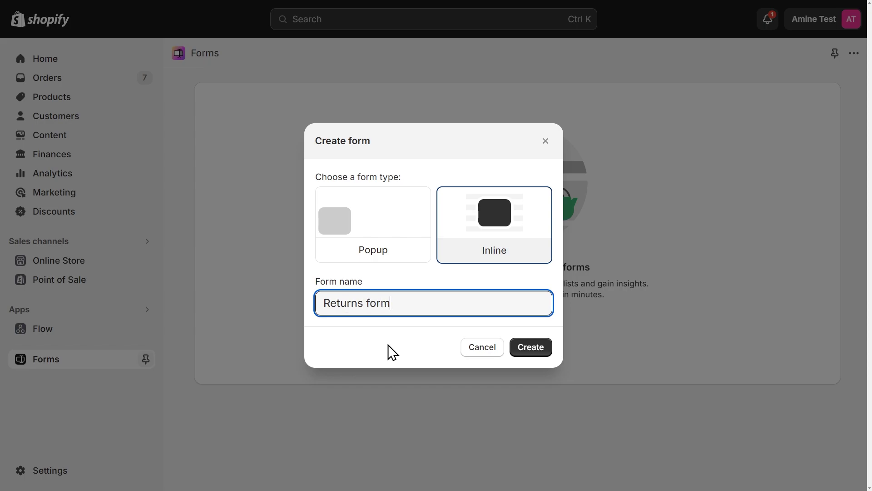
pyautogui.click(530, 348)
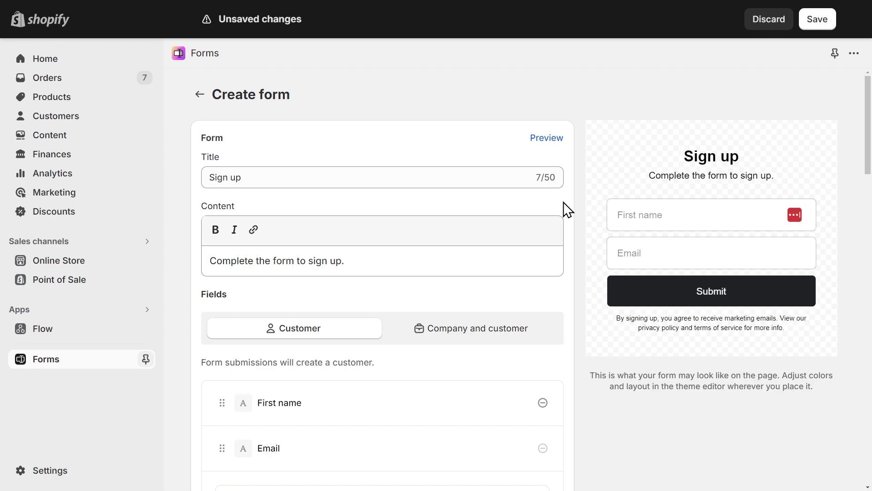
# Retitle the form 'Return request', end its description with 'start the return process.', and delete First name
pyautogui.tripleClick(268, 175)
pyautogui.write('Return request')
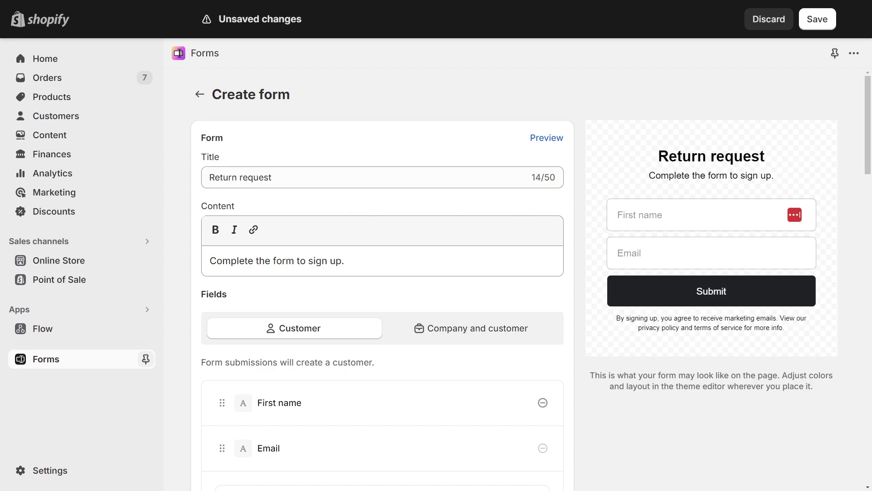
pyautogui.click(395, 260)
pyautogui.press('BackSpace')
pyautogui.press('BackSpace')
pyautogui.press('BackSpace')
pyautogui.press('BackSpace')
pyautogui.press('BackSpace')
pyautogui.press('BackSpace')
pyautogui.press('BackSpace')
pyautogui.press('BackSpace')
pyautogui.write('start the return process.')
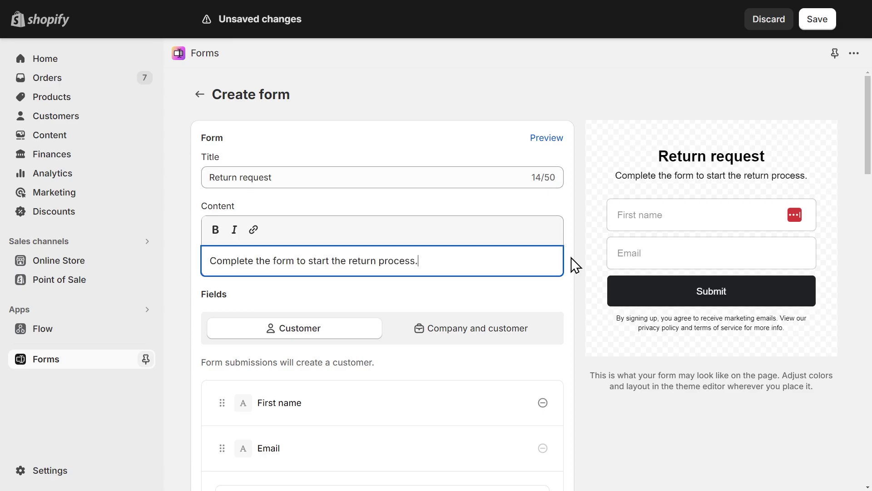
pyautogui.scroll(-4, 571, 257)
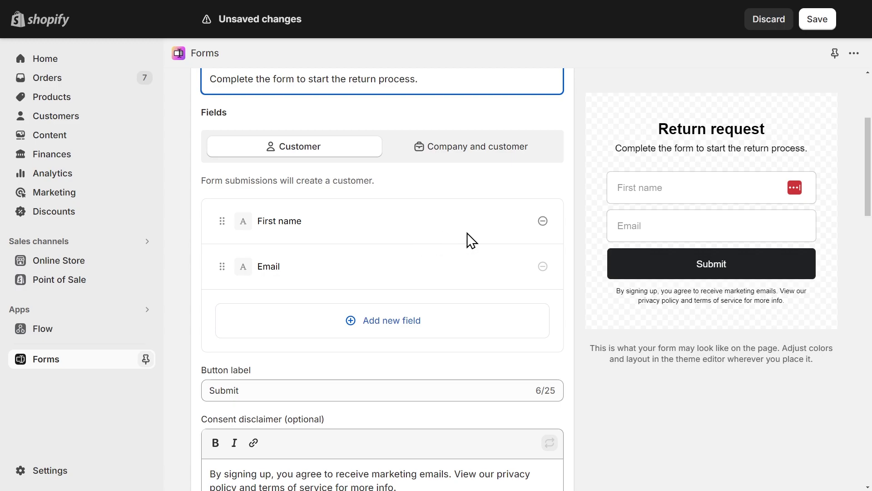
pyautogui.click(542, 221)
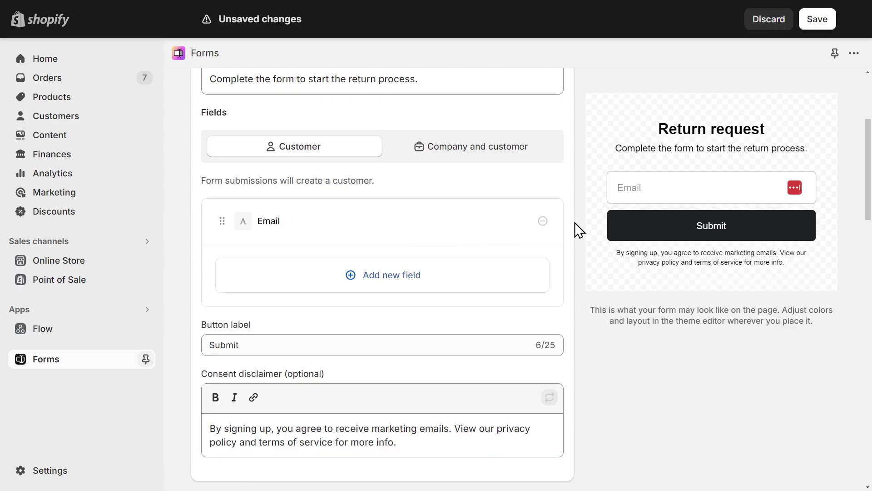
# Add a required single-line text field labelled 'Order number' below Email
pyautogui.click(395, 280)
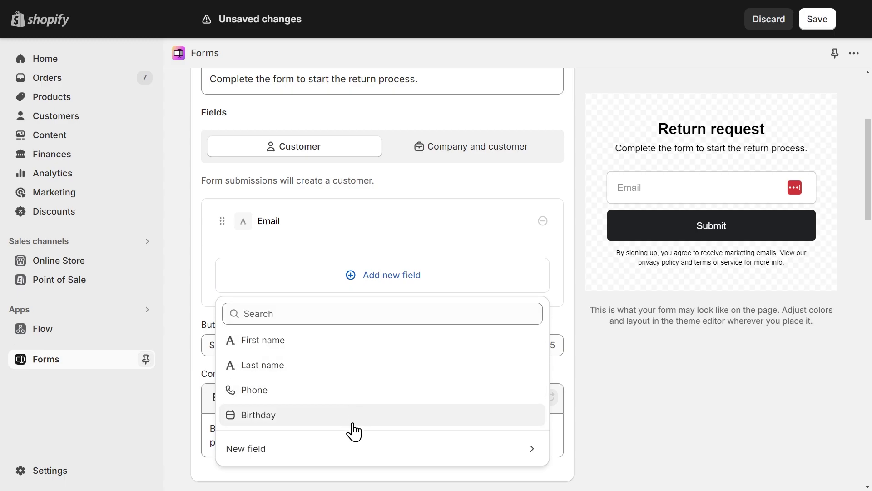
pyautogui.click(325, 452)
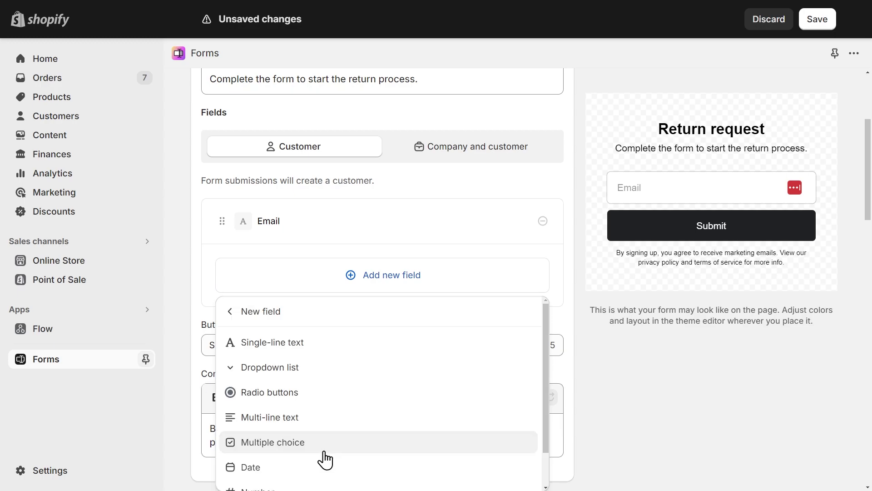
pyautogui.scroll(-2, 618, 336)
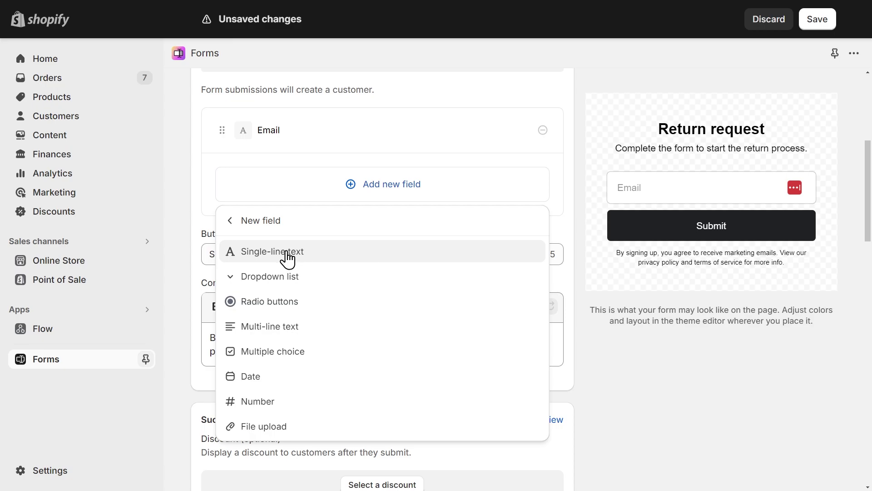
pyautogui.click(334, 262)
pyautogui.click(327, 179)
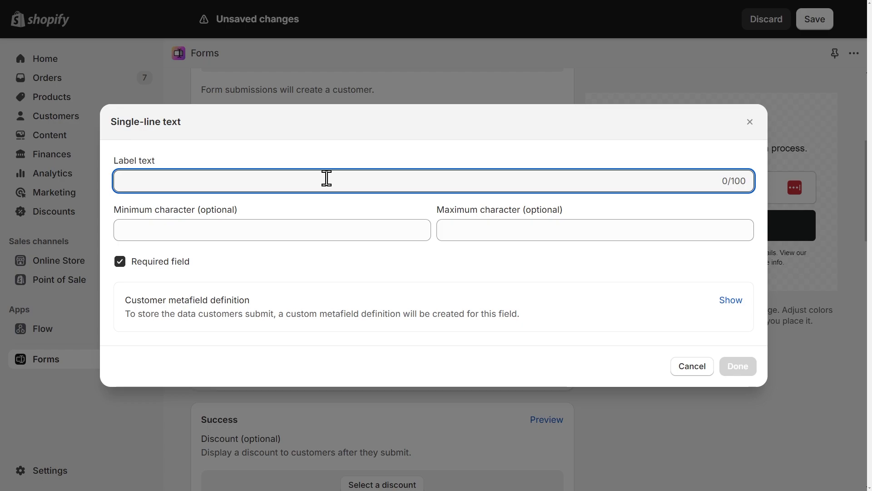
pyautogui.write('Order number')
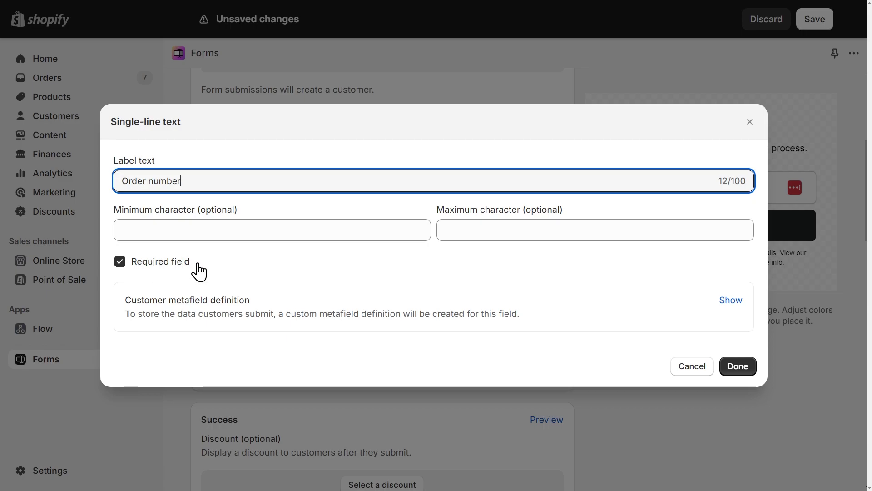
pyautogui.click(737, 368)
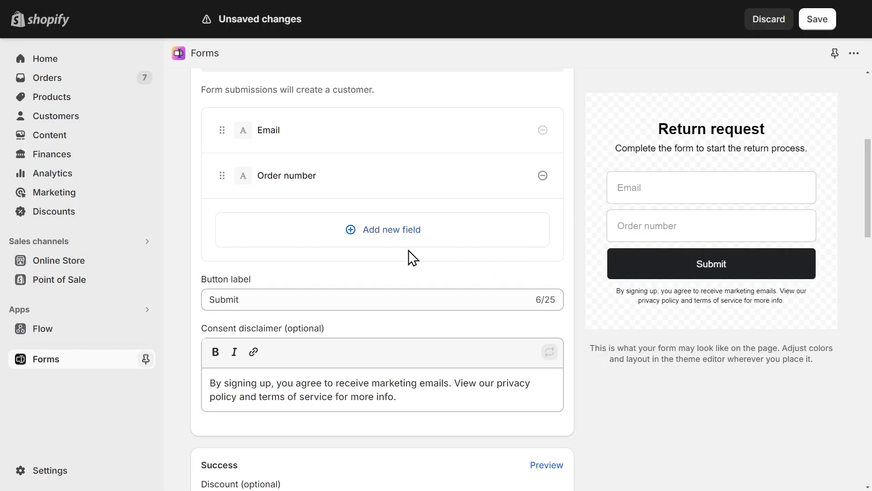
# Add a dropdown list field labelled 'Return reason'
pyautogui.click(387, 237)
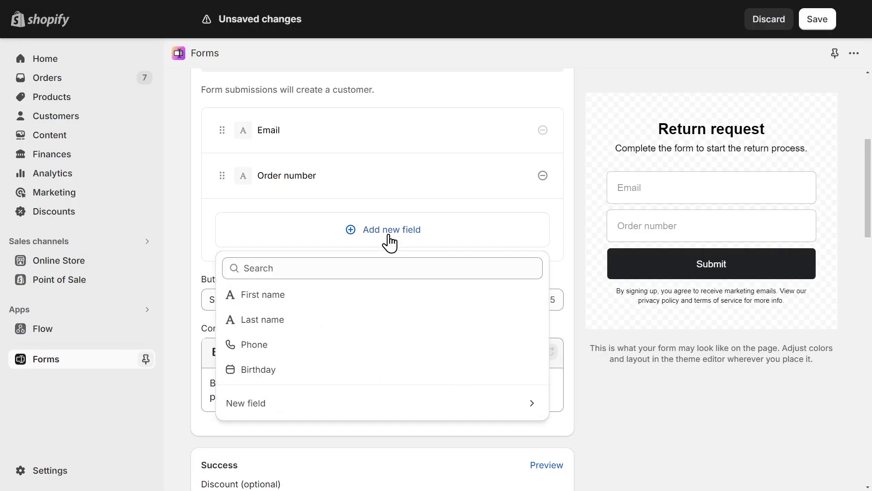
pyautogui.click(296, 404)
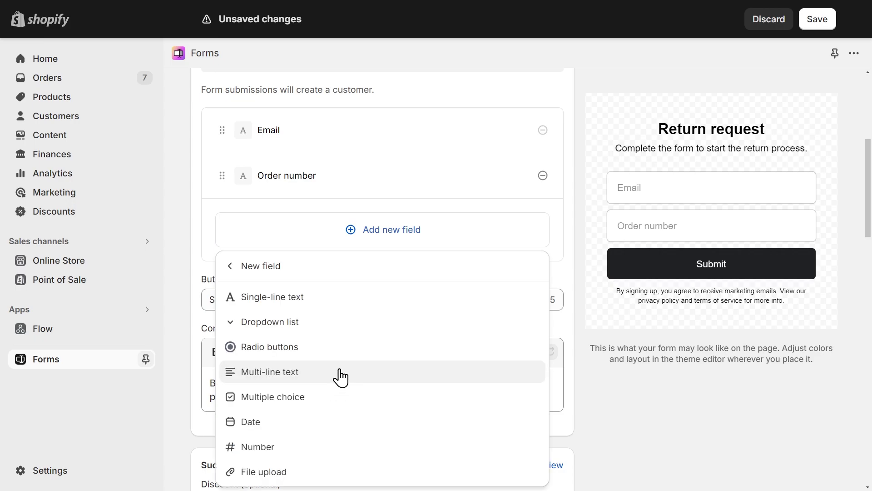
pyautogui.click(330, 323)
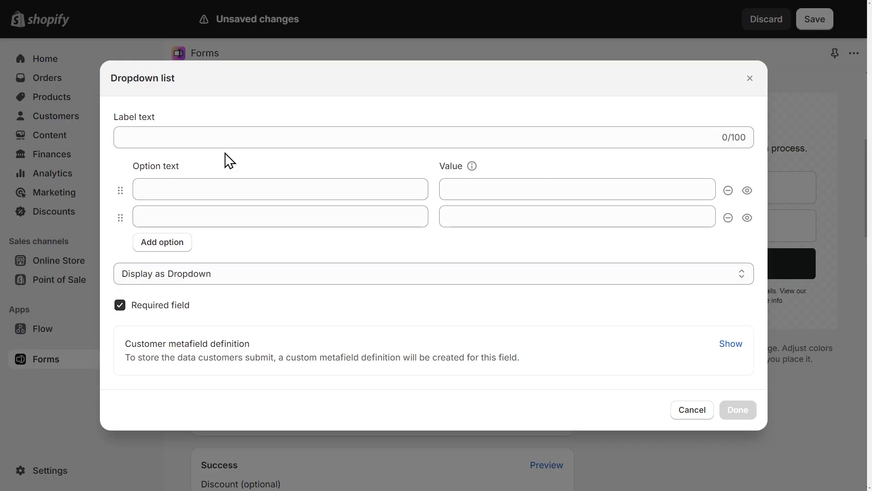
pyautogui.click(218, 137)
pyautogui.write('Return reason')
# Give it options Wrong size, Damaged or defective product, Received the wrong item, Changed mind or not as expected
pyautogui.click(264, 188)
pyautogui.write('Wrong size')
pyautogui.click(190, 217)
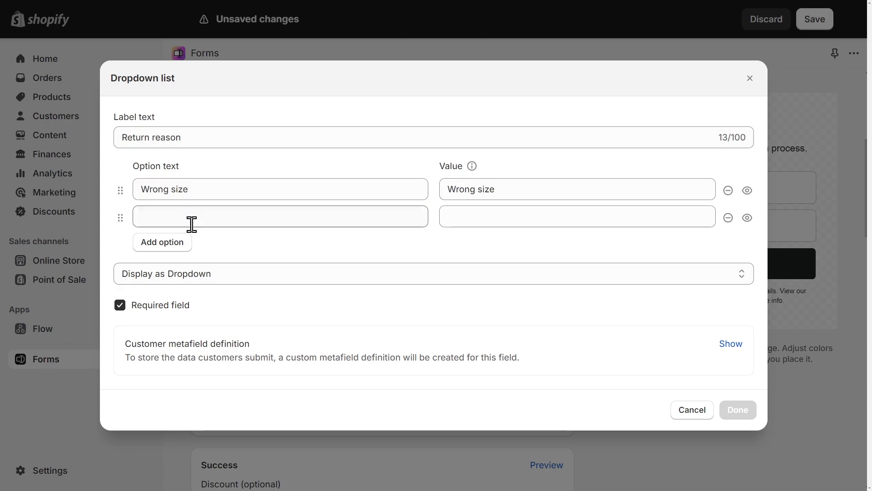
pyautogui.write('Damaged or defective product')
pyautogui.click(184, 242)
pyautogui.write('Received the wrong item')
pyautogui.click(184, 258)
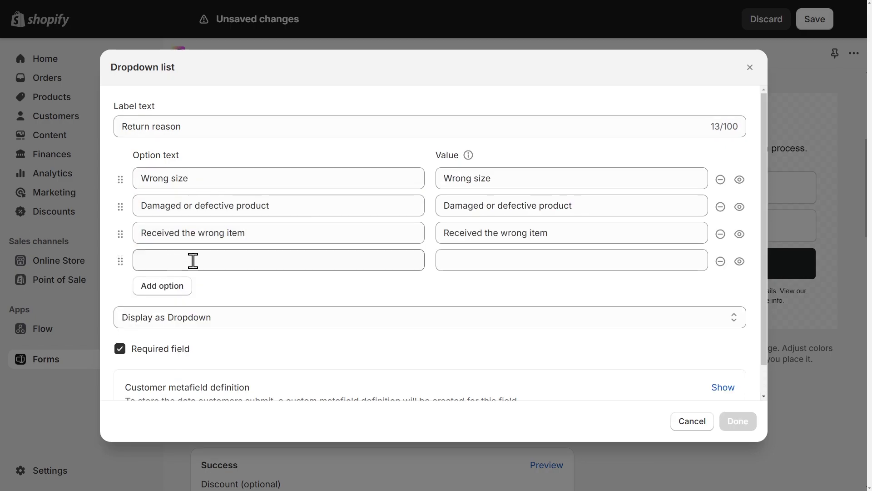
pyautogui.write('Changed mind or not as expected')
pyautogui.click(737, 421)
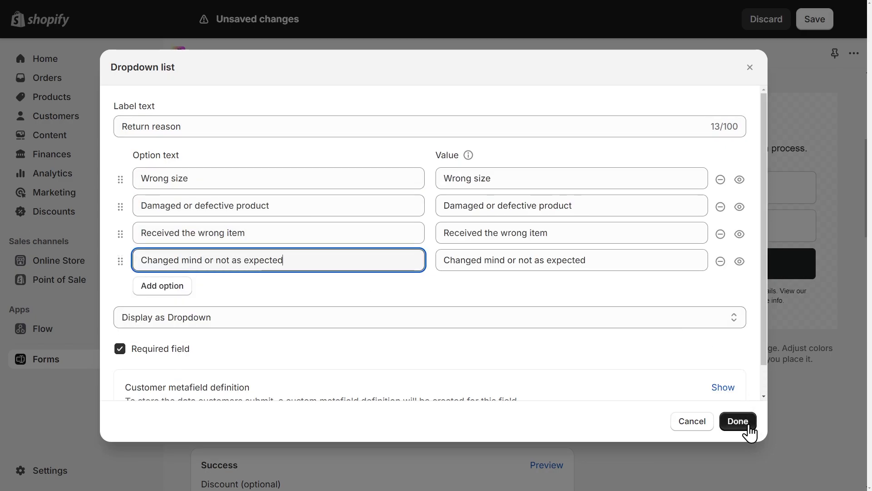
# Add a required multi-line text field labelled 'Items to be returned' after Return reason
pyautogui.click(361, 287)
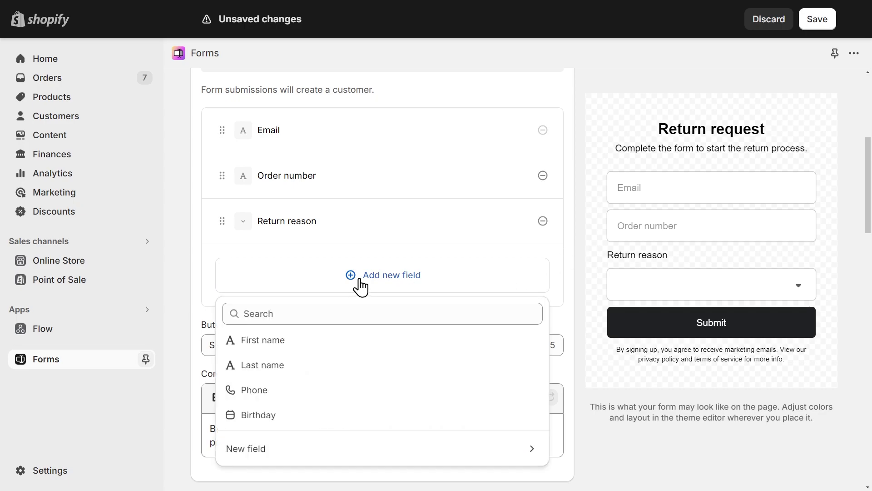
pyautogui.click(282, 454)
pyautogui.scroll(-1, 364, 357)
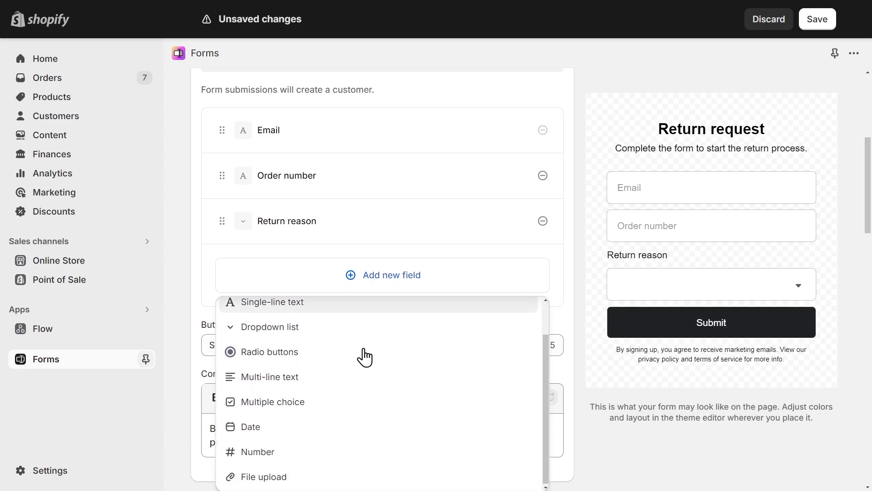
pyautogui.click(317, 382)
pyautogui.click(267, 186)
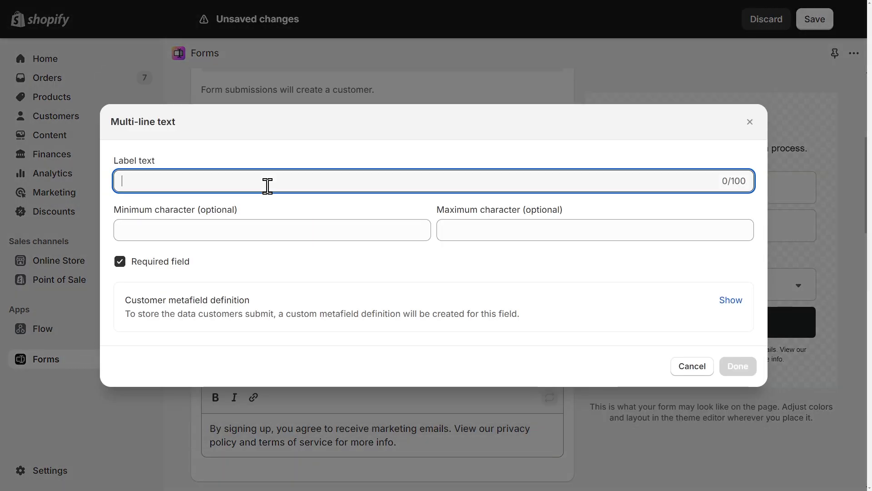
pyautogui.write('Items to be returned')
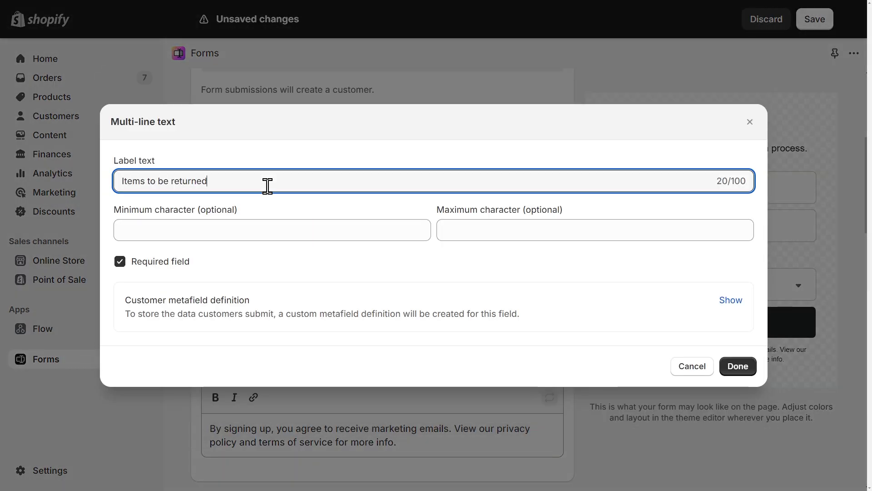
pyautogui.click(742, 370)
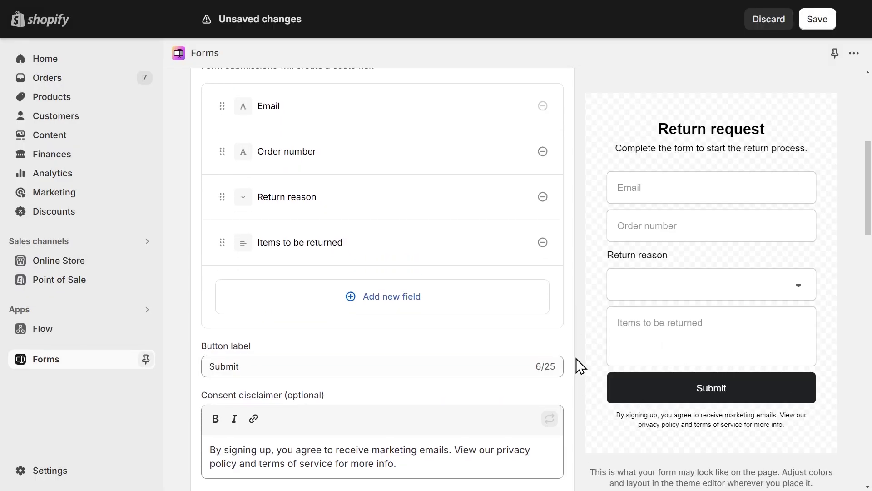
# Delete the consent disclaimer text from the form
pyautogui.scroll(-4, 571, 330)
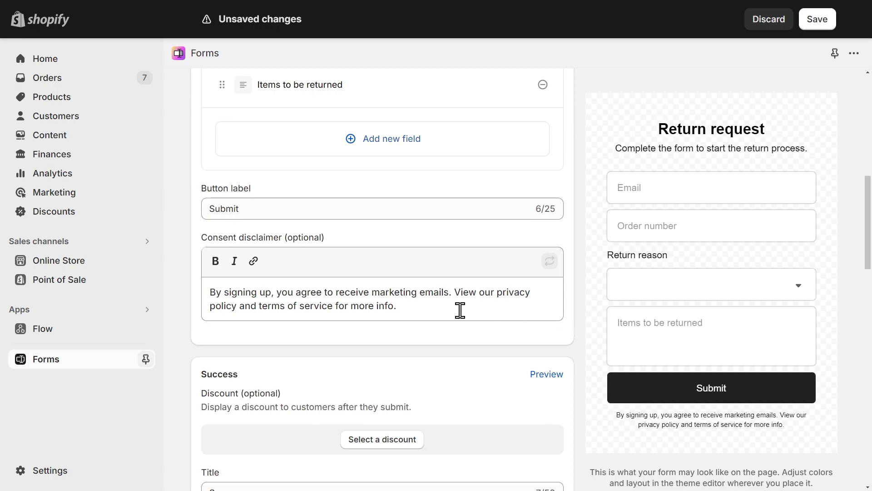
pyautogui.moveTo(459, 309); pyautogui.dragTo(205, 288)
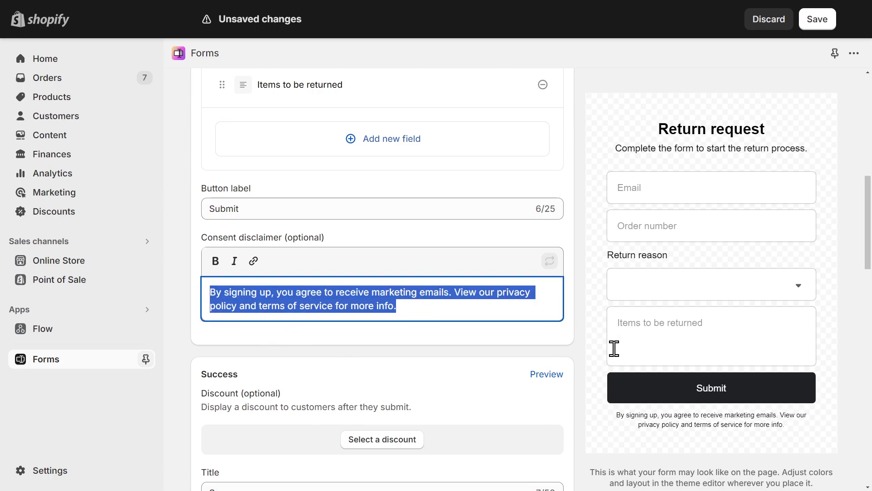
pyautogui.press('BackSpace')
# Turn on 'Send an email for each submission to this form' and save the form
pyautogui.scroll(-1, 577, 297)
pyautogui.scroll(-8, 576, 297)
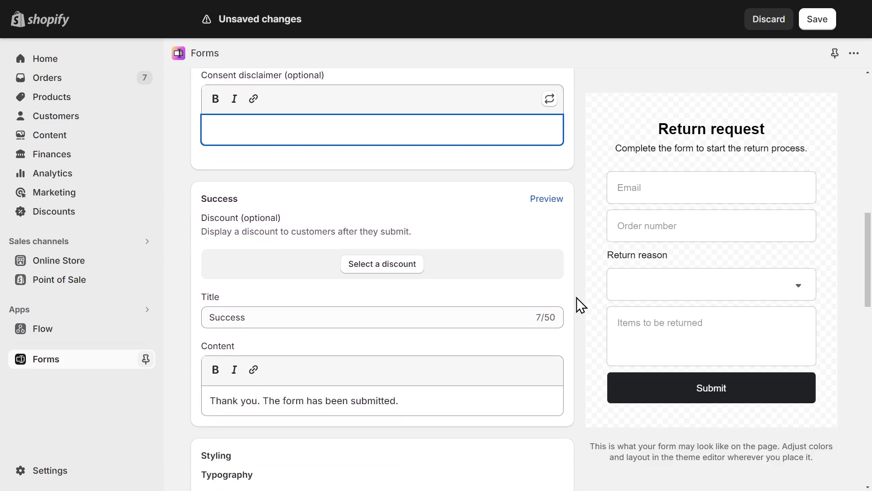
pyautogui.scroll(-8, 577, 297)
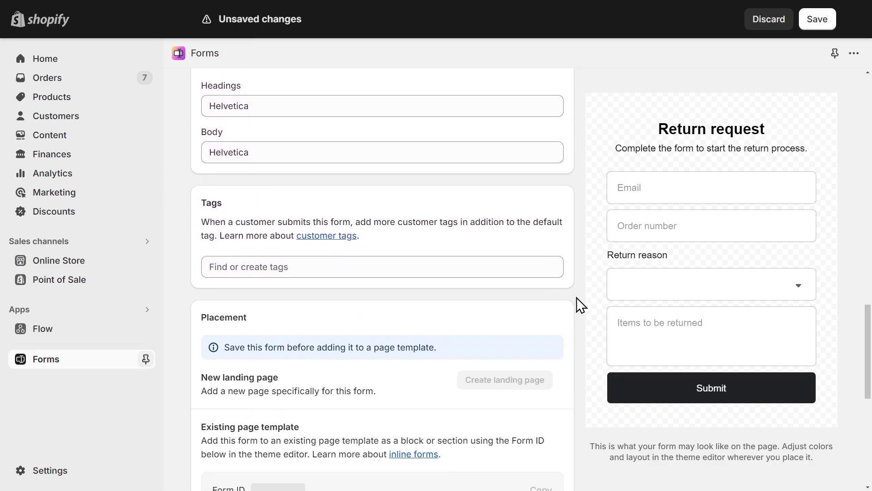
pyautogui.scroll(-1, 576, 297)
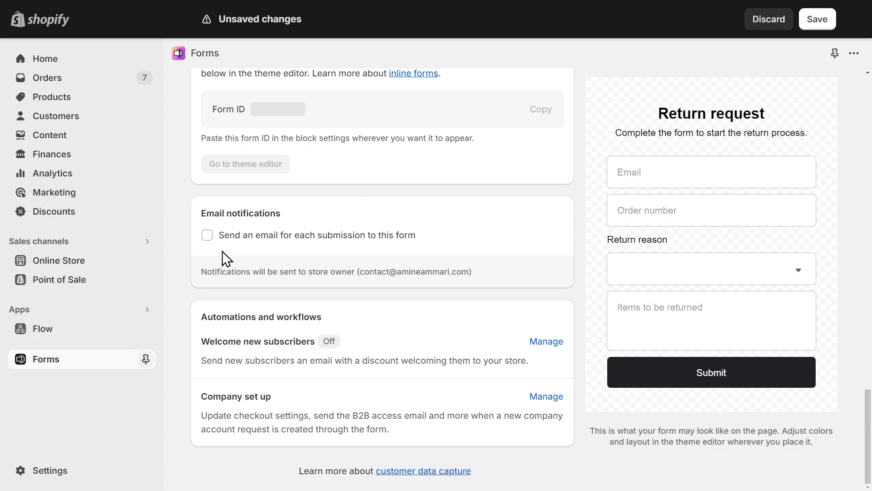
pyautogui.click(207, 235)
pyautogui.click(824, 27)
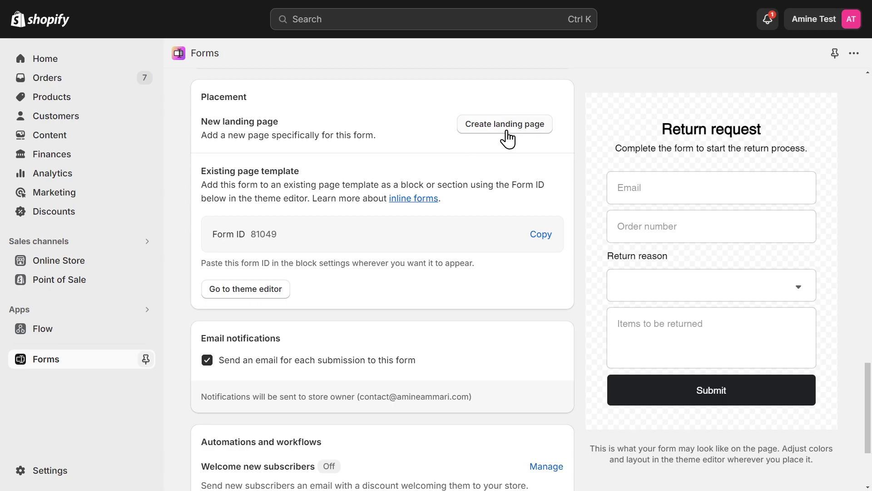
# Create a landing page titled 'Return Request' and bring up its template in the theme editor
pyautogui.click(507, 137)
pyautogui.click(403, 242)
pyautogui.moveTo(403, 242); pyautogui.dragTo(315, 246)
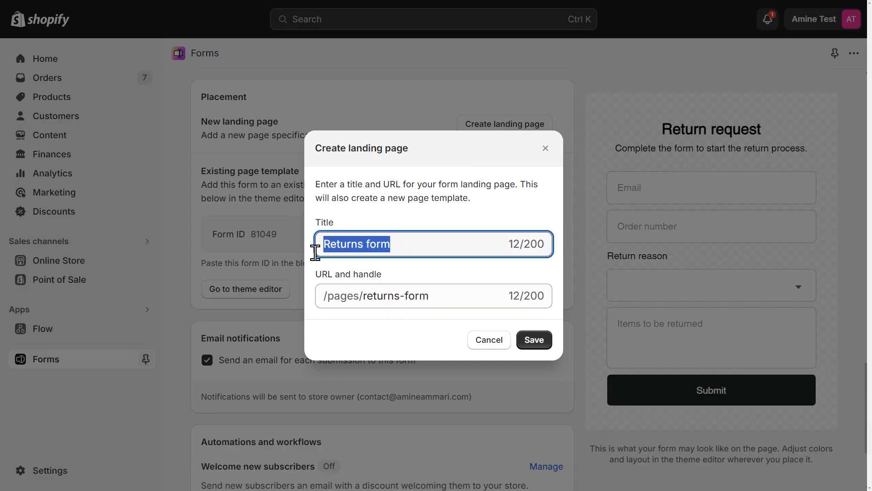
pyautogui.write('Return Request')
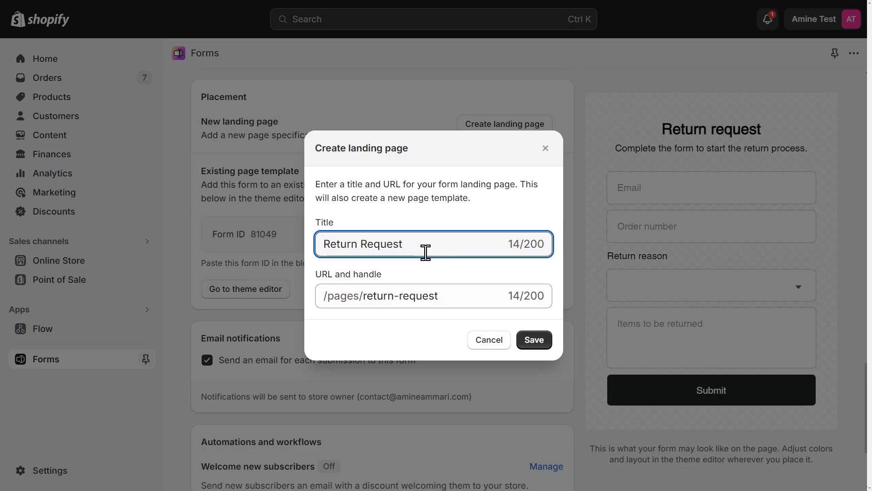
pyautogui.click(543, 348)
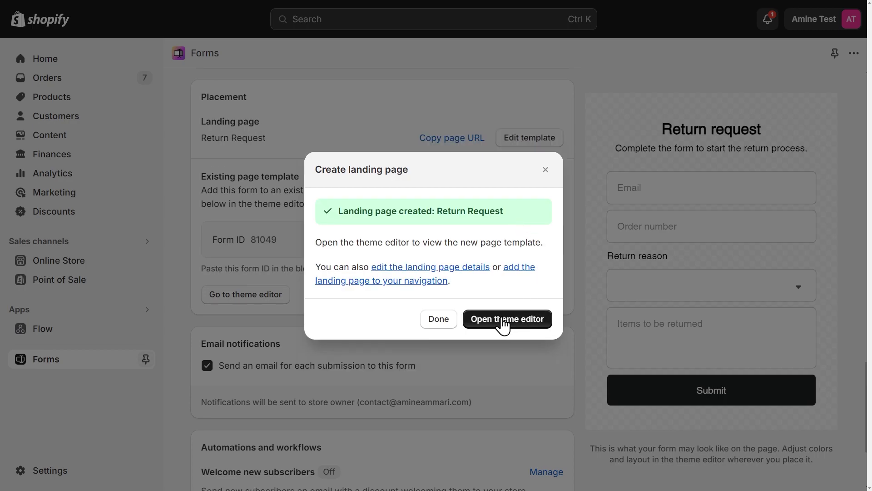
pyautogui.click(508, 321)
# Hide the template's Page section, removing the Return Request heading above the form
pyautogui.scroll(-4, 749, 255)
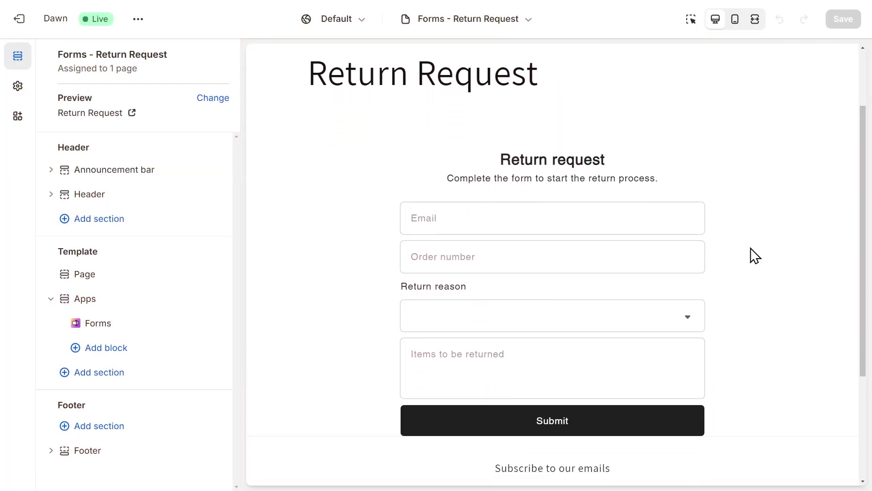
pyautogui.scroll(-1, 755, 256)
pyautogui.scroll(5, 757, 257)
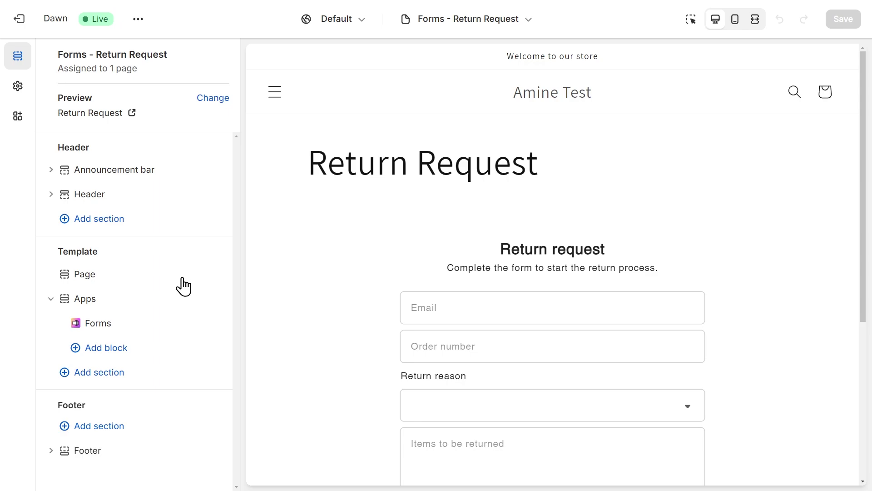
pyautogui.click(213, 274)
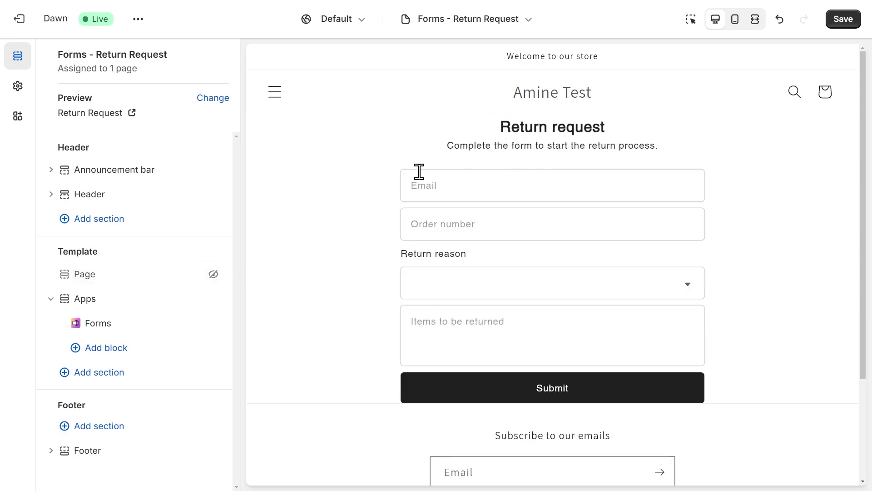
# Set the Forms block's top padding to 30 px and bottom padding to 39 px, then save
pyautogui.click(130, 333)
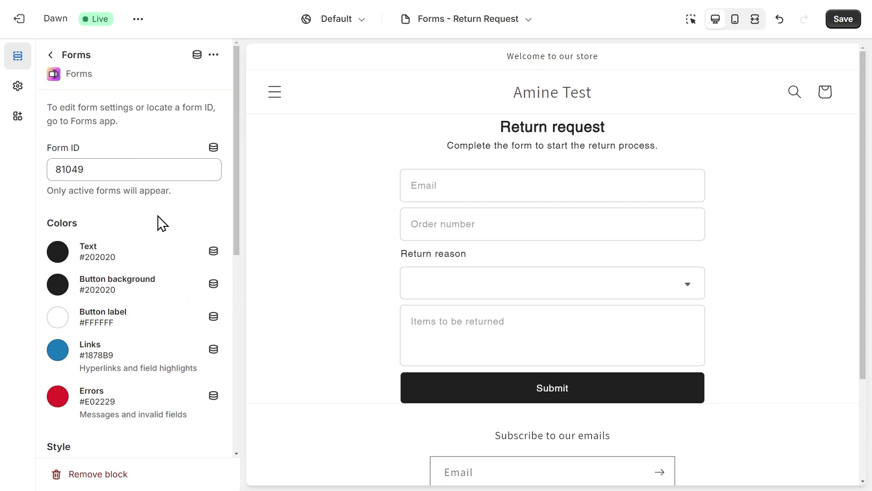
pyautogui.scroll(-5, 146, 236)
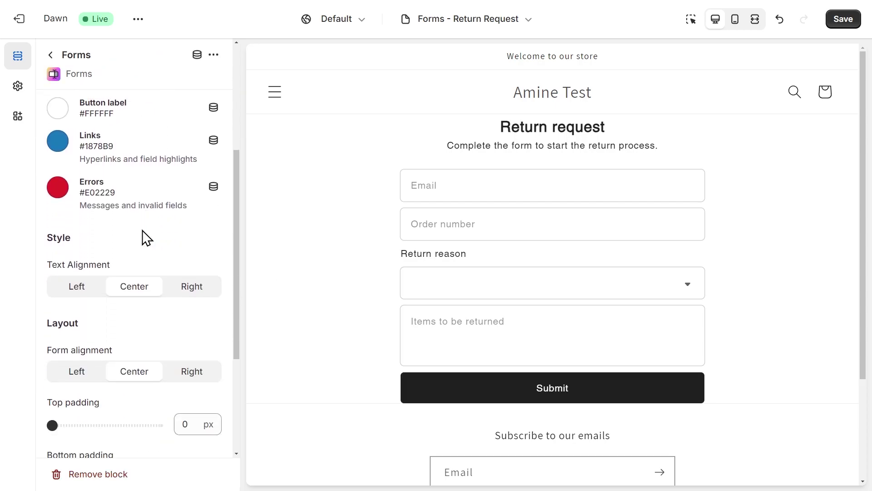
pyautogui.scroll(-3, 131, 254)
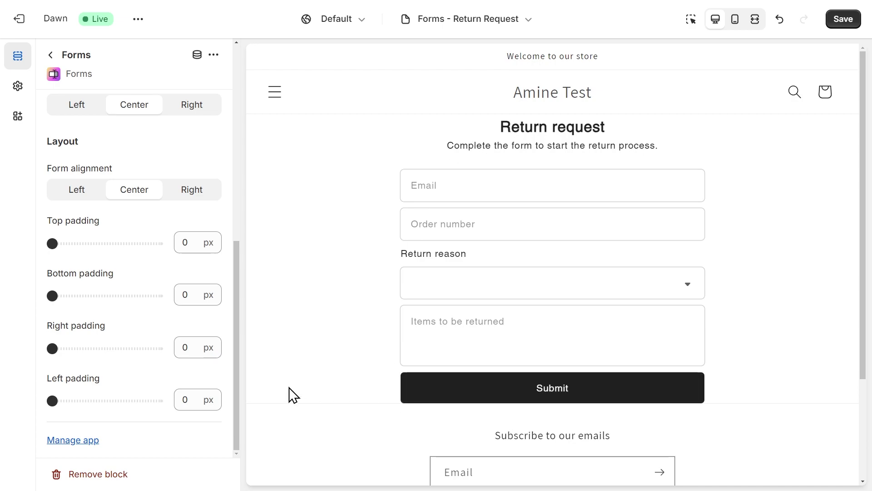
pyautogui.moveTo(53, 244); pyautogui.dragTo(99, 244)
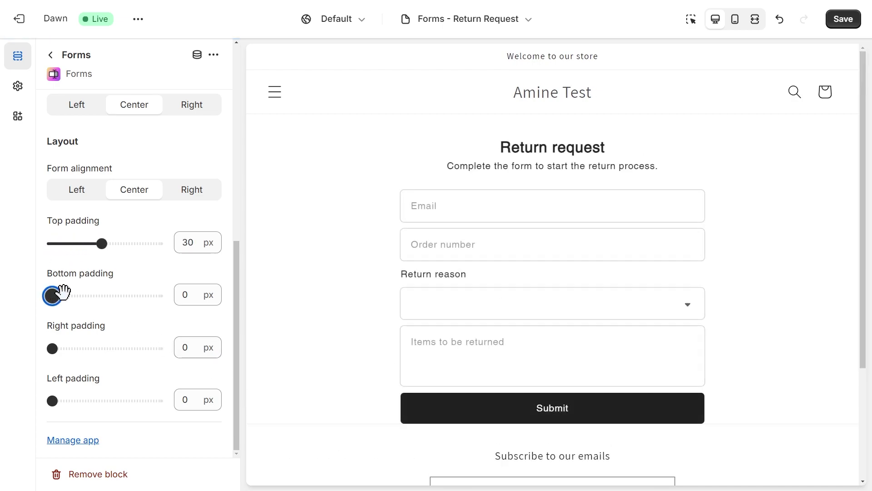
pyautogui.moveTo(54, 295); pyautogui.dragTo(117, 296)
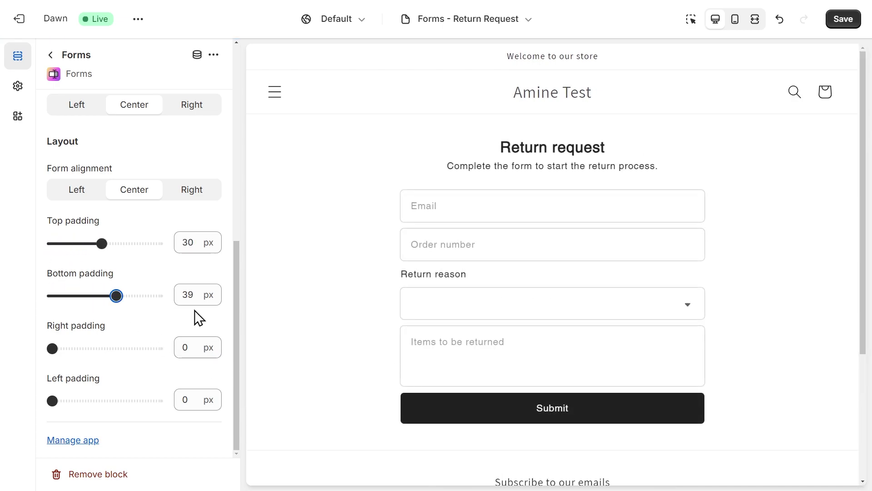
pyautogui.click(842, 20)
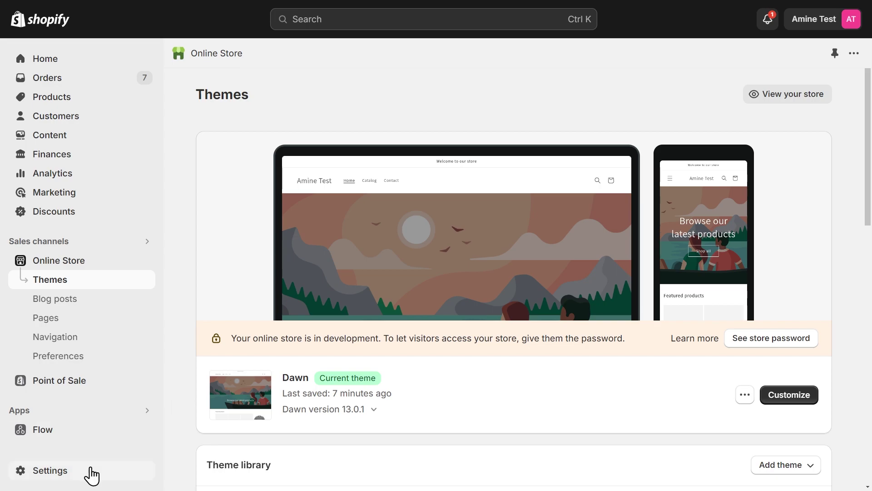
# Open the store profile in Settings and check the store email that receives notifications
pyautogui.click(86, 477)
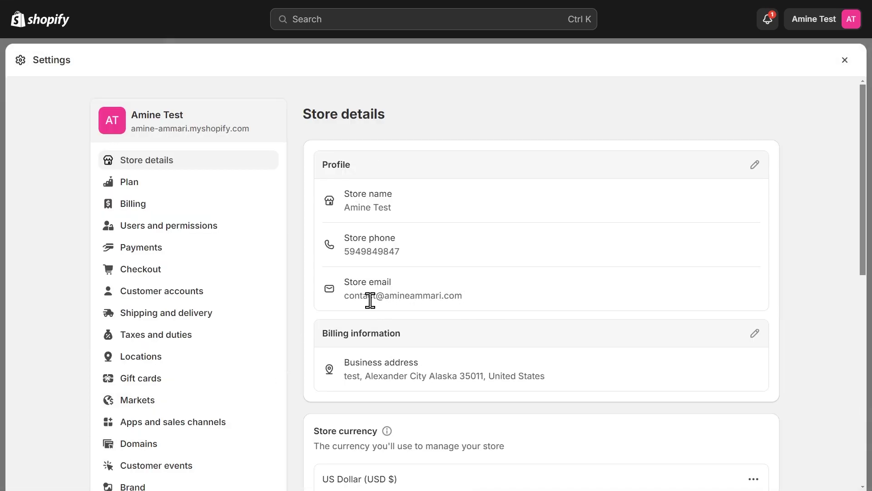
pyautogui.click(756, 168)
pyautogui.click(390, 289)
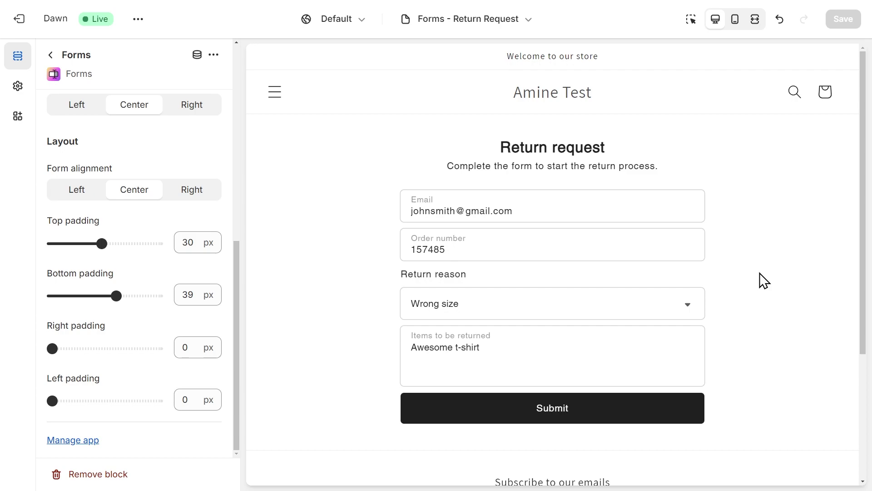
# Submit the test return request filled with Wrong size and Awesome t-shirt
pyautogui.click(579, 414)
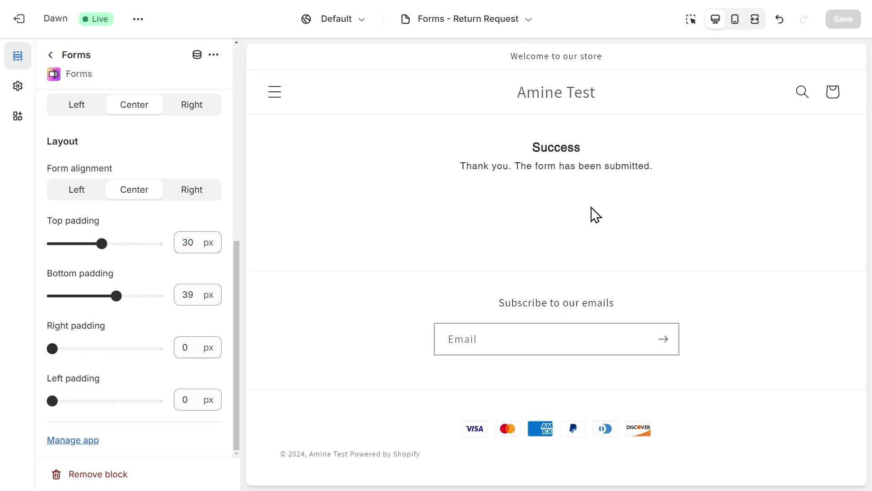